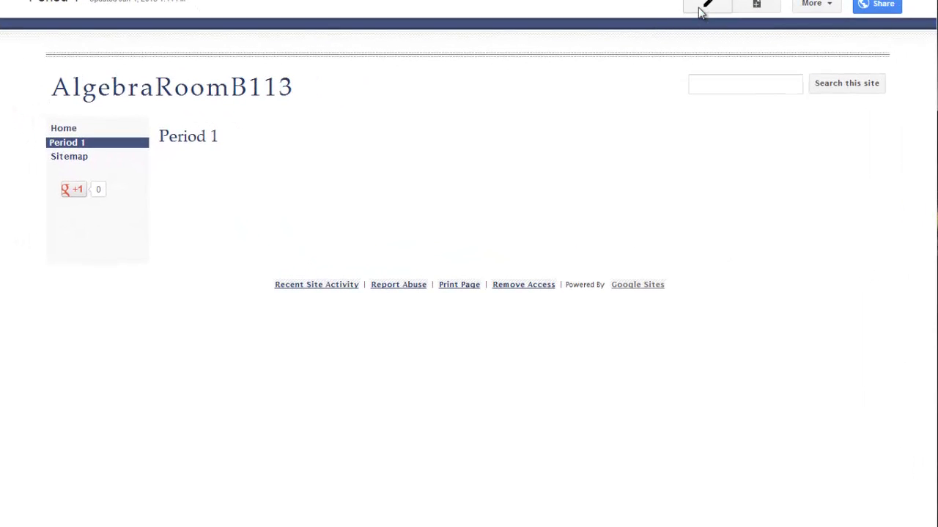
Type 'Pythagorean Theorem' as the first line of the Period 1 page body, then start a new line
{"action": "left_click", "coordinate": [700, 9]}
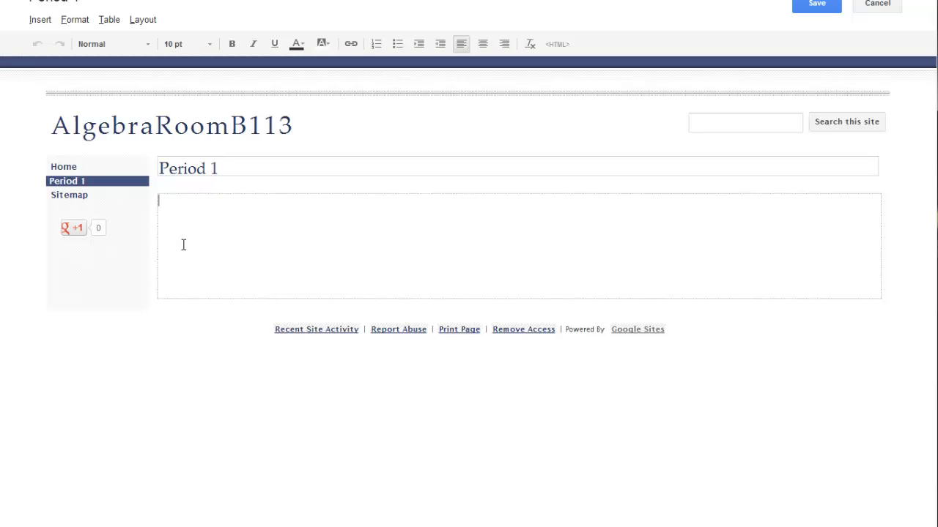
{"action": "type", "text": "Pythagor"}
{"action": "type", "text": "ean"}
{"action": "type", "text": " Theorem\\"}
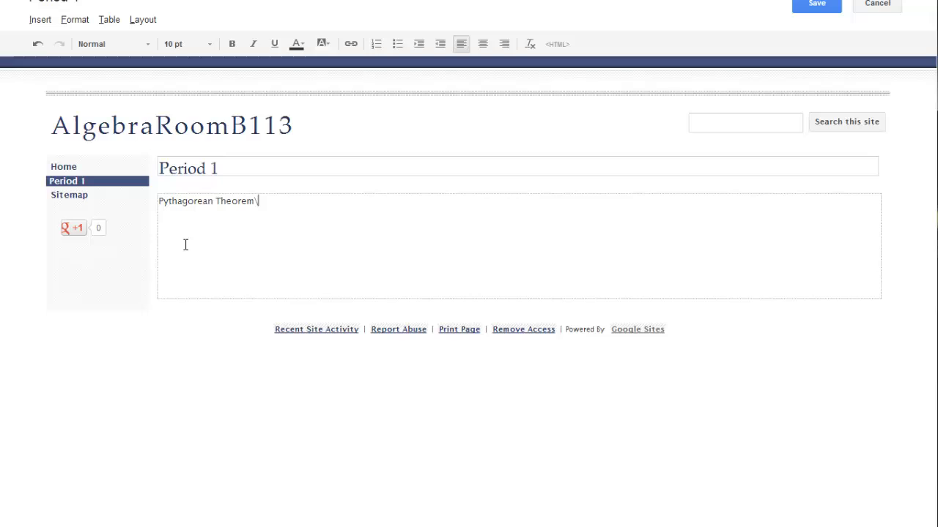
{"action": "key", "text": "Return"}
Choose Insert > Video > YouTube to bring up the YouTube embed dialog
{"action": "left_click", "coordinate": [40, 20]}
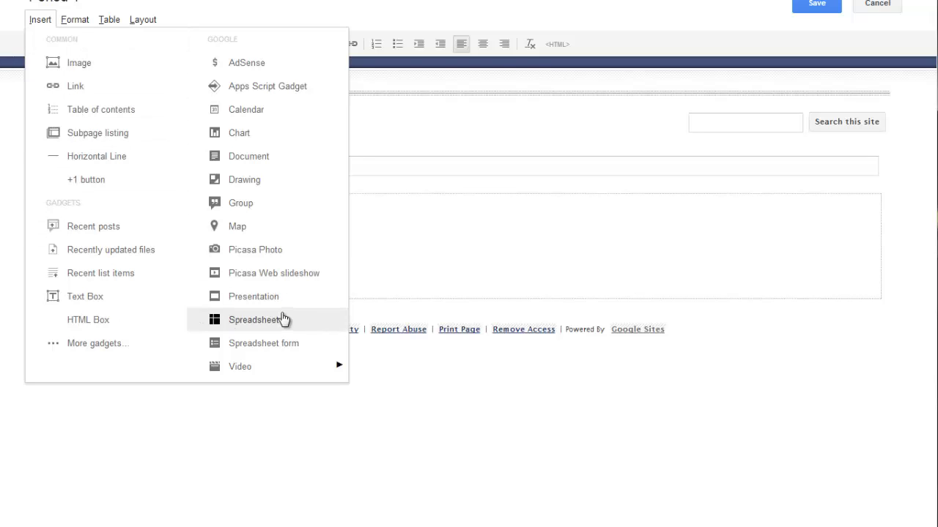
{"action": "mouse_move", "coordinate": [242, 367]}
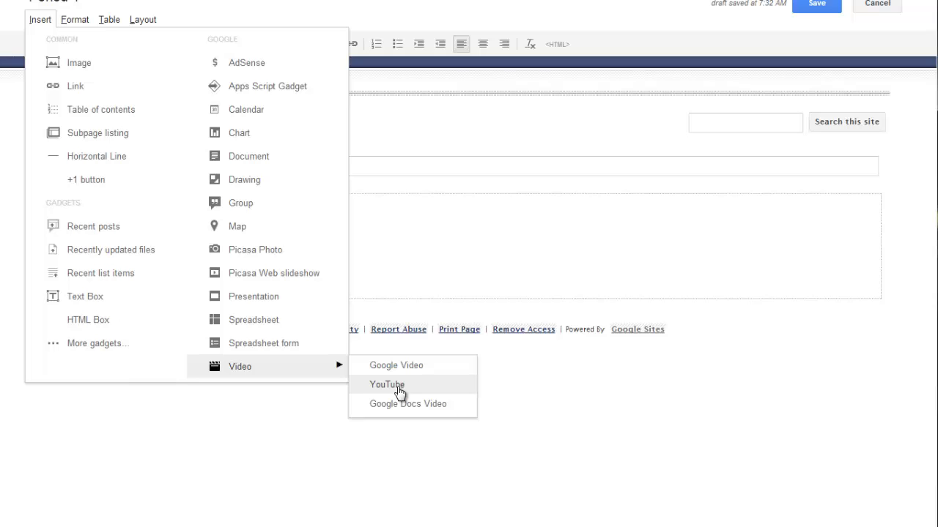
{"action": "left_click", "coordinate": [399, 388]}
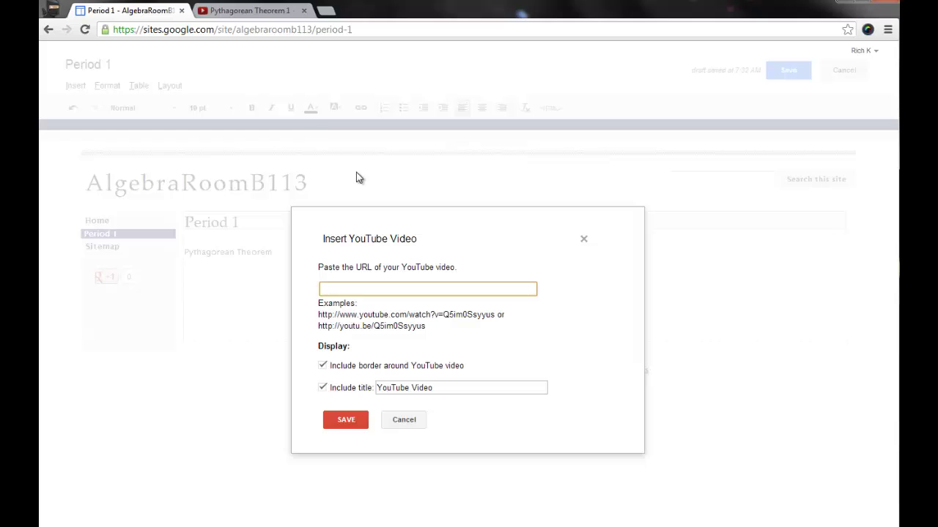
{"action": "left_click", "coordinate": [256, 15]}
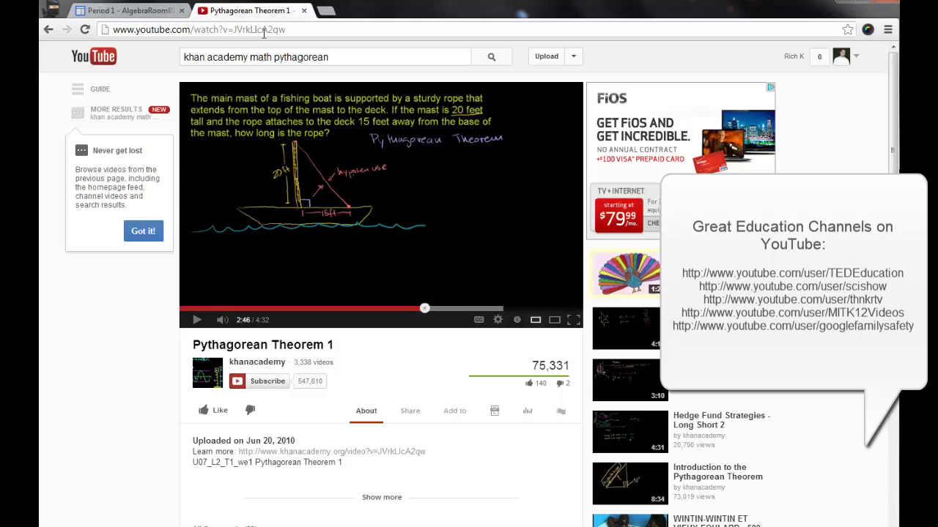
{"action": "left_click", "coordinate": [264, 32]}
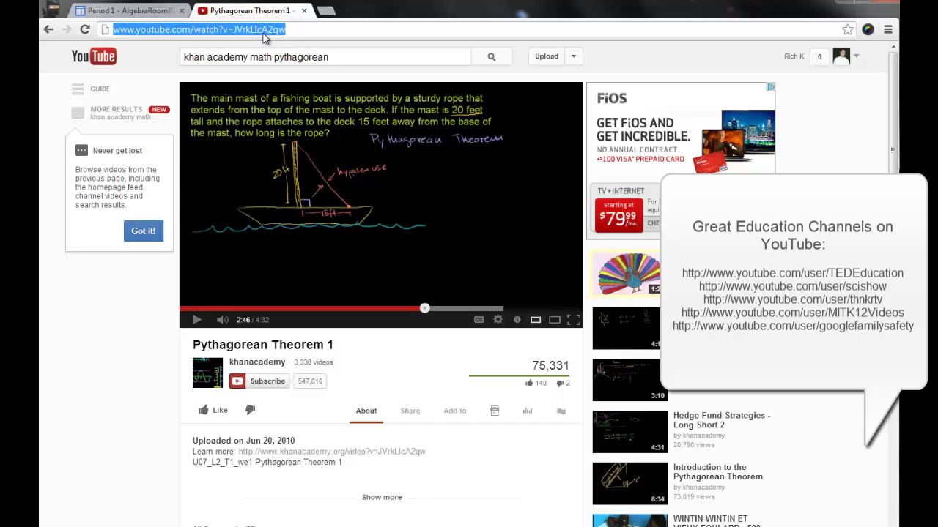
{"action": "right_click", "coordinate": [263, 34]}
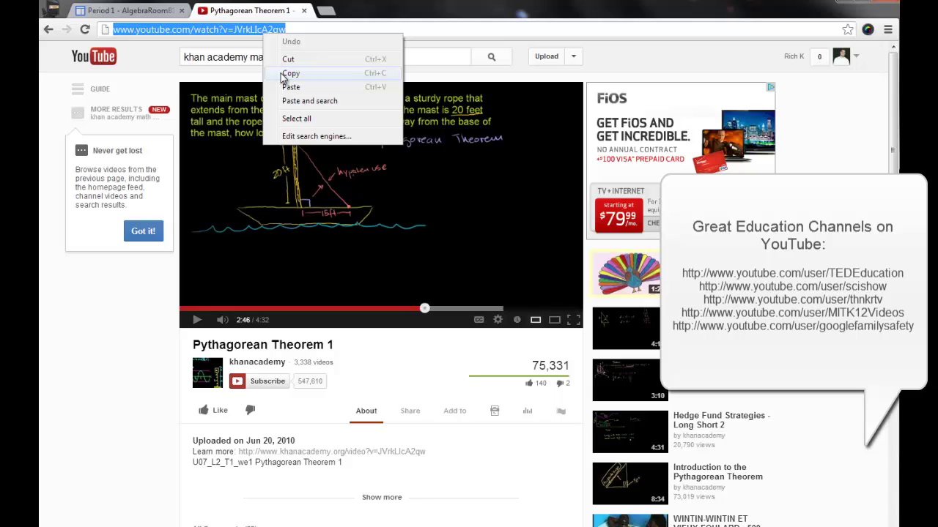
{"action": "left_click", "coordinate": [284, 74]}
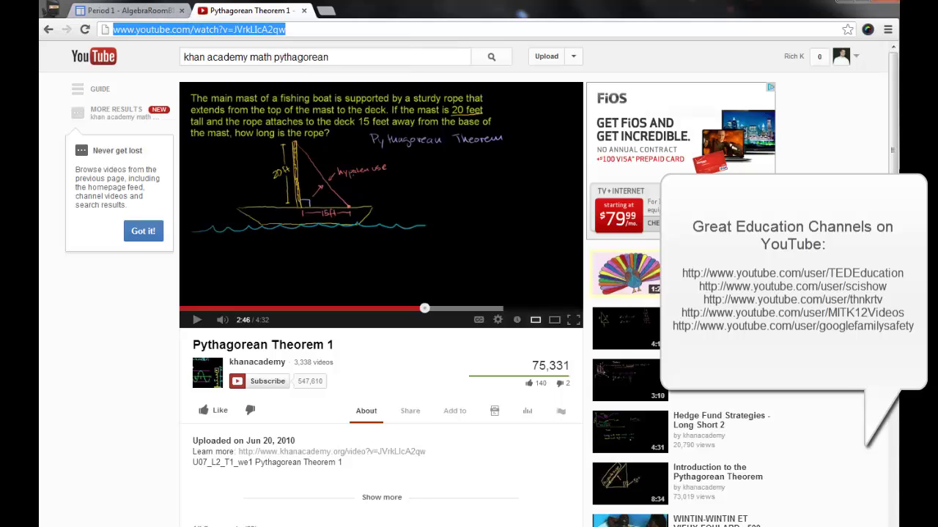
{"action": "left_click", "coordinate": [143, 11]}
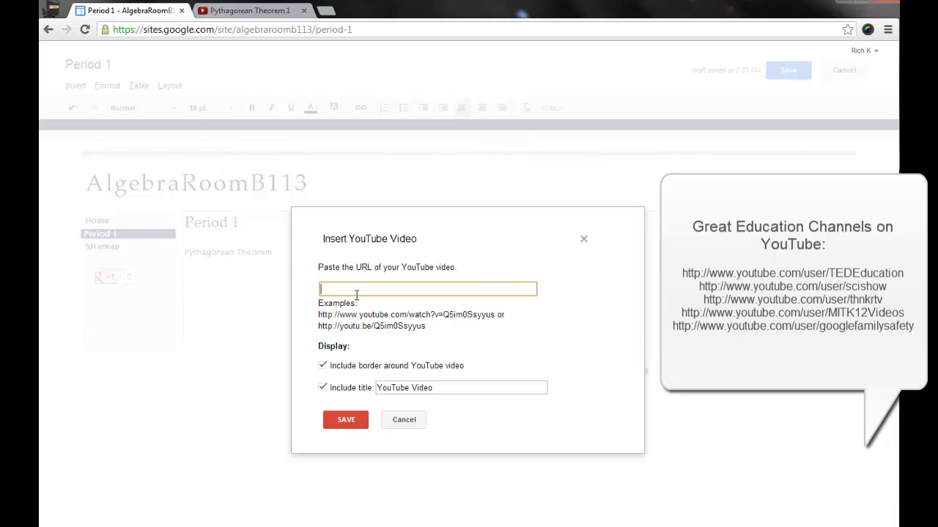
Paste the copied video URL, turn off Include title, and insert the bordered video
{"action": "type", "text": "http://www.youtube.com/watch?v=JVrkLIcA2qw"}
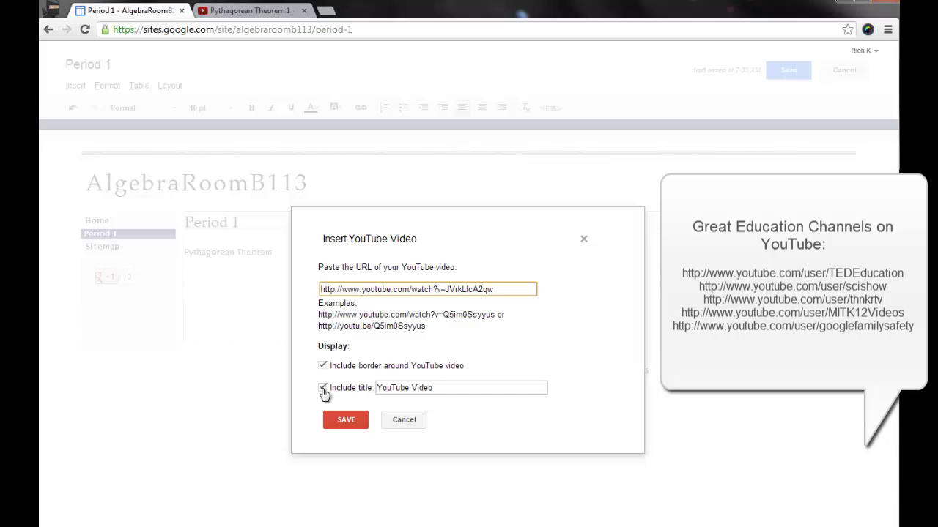
{"action": "left_click", "coordinate": [323, 388]}
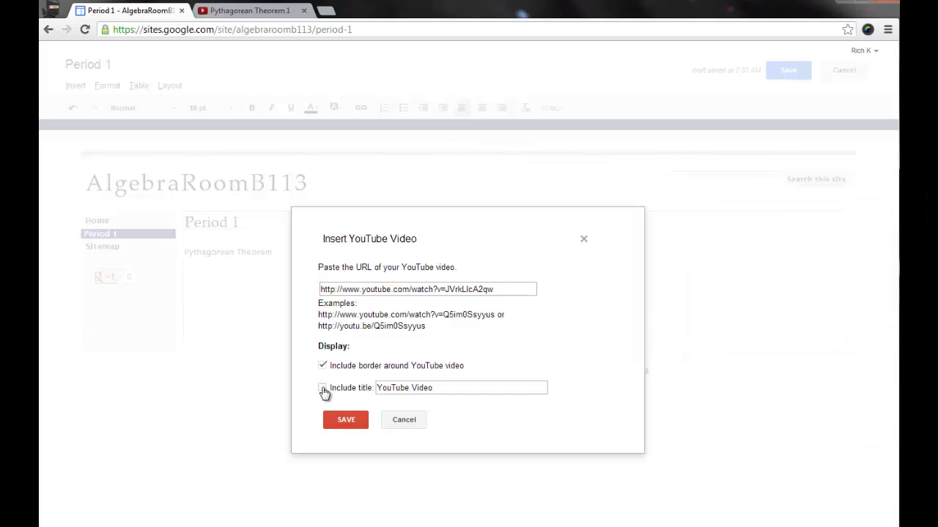
{"action": "left_click", "coordinate": [345, 421]}
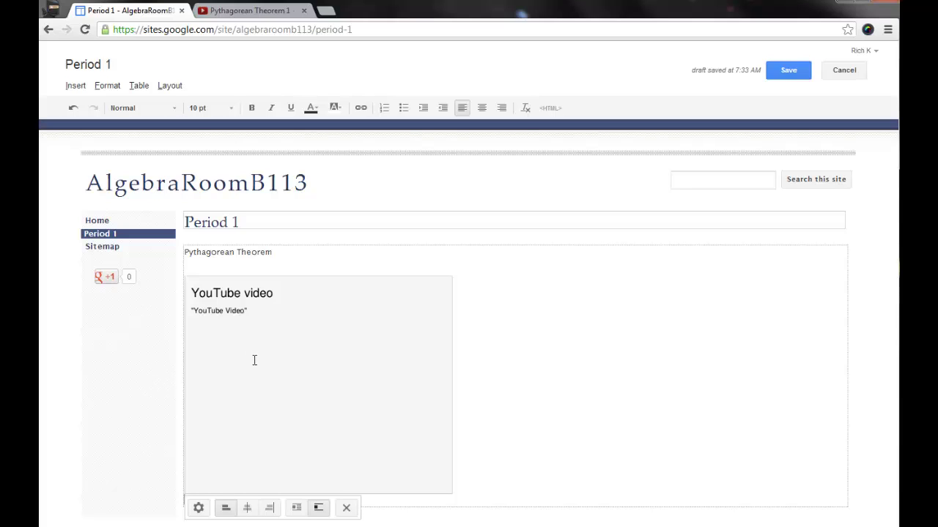
Select the embedded YouTube video and align it to the center of the page
{"action": "left_click", "coordinate": [198, 508]}
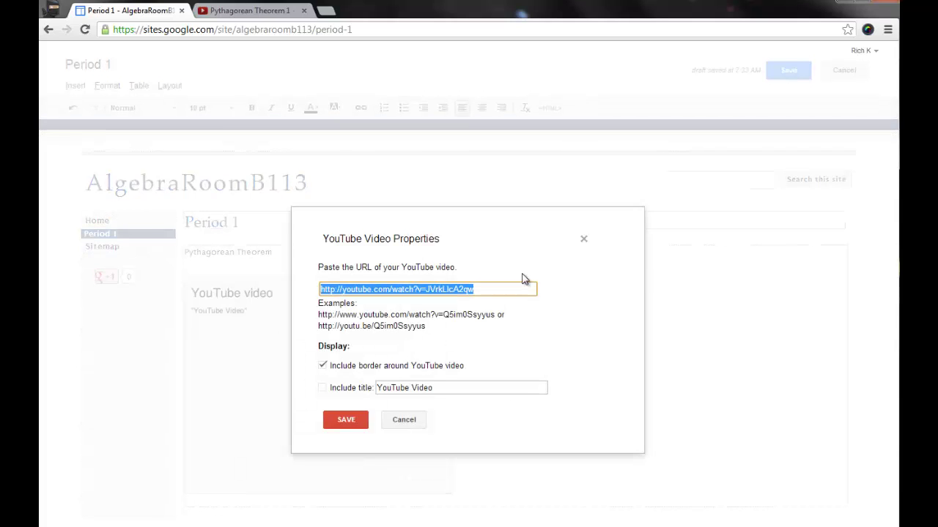
{"action": "left_click", "coordinate": [584, 238]}
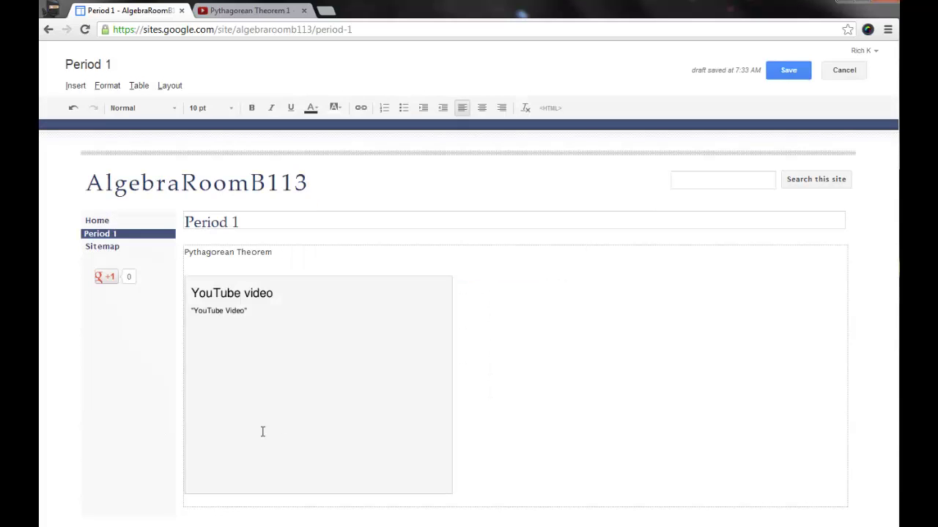
{"action": "left_click", "coordinate": [256, 408]}
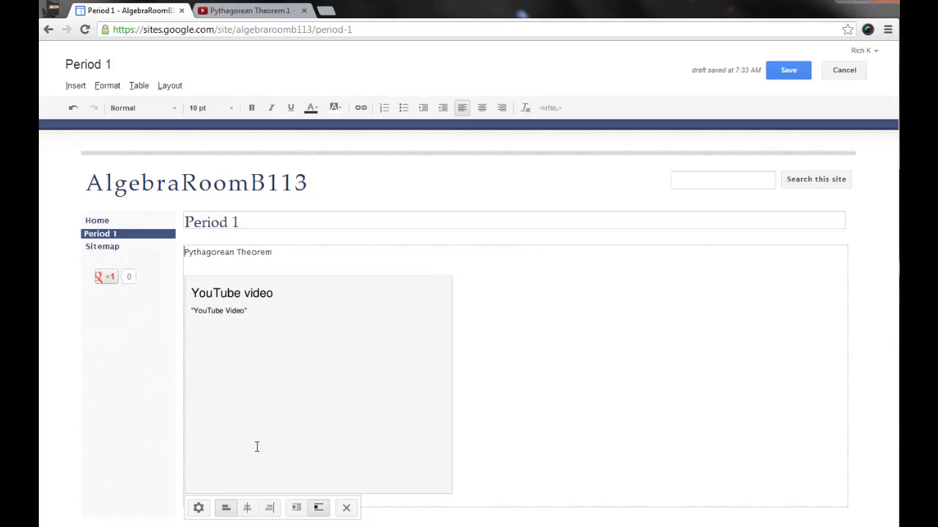
{"action": "left_click", "coordinate": [497, 417]}
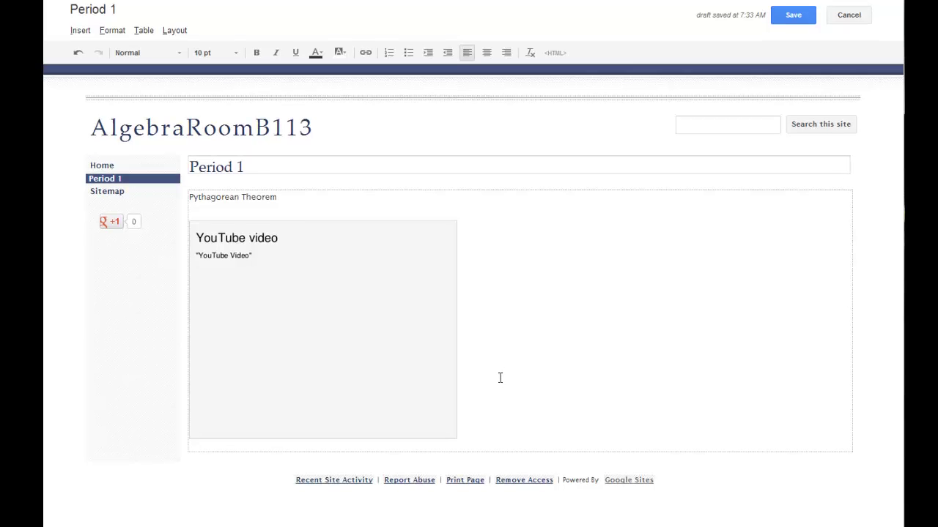
{"action": "left_click", "coordinate": [351, 333]}
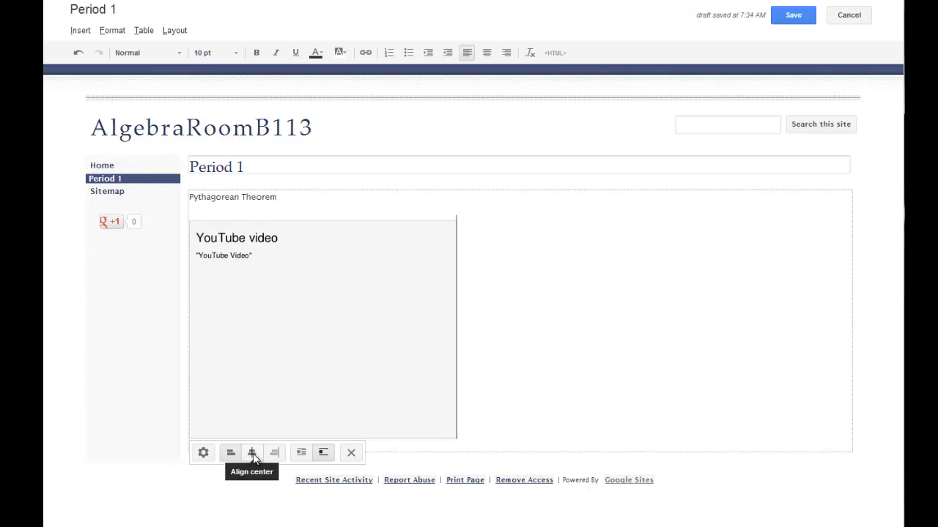
{"action": "left_click", "coordinate": [253, 454]}
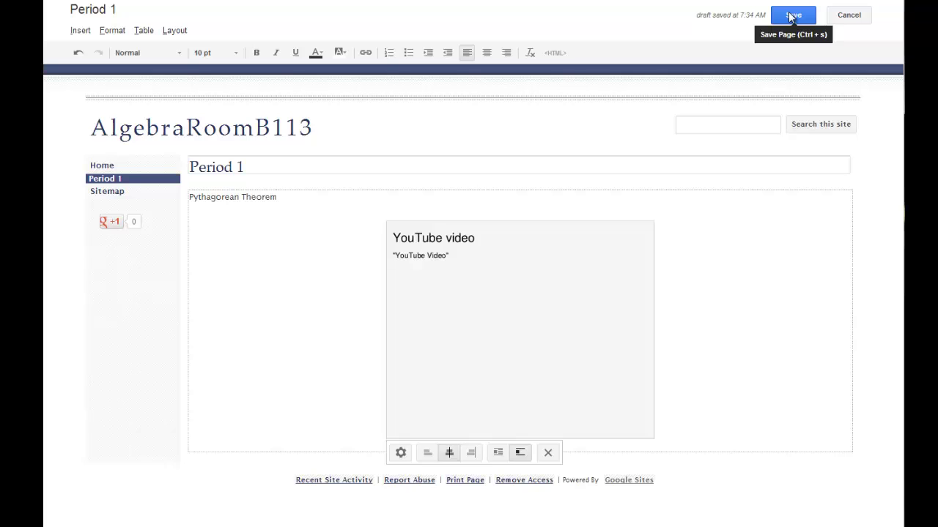
Save the Period 1 page with its text and centered video
{"action": "left_click", "coordinate": [791, 16]}
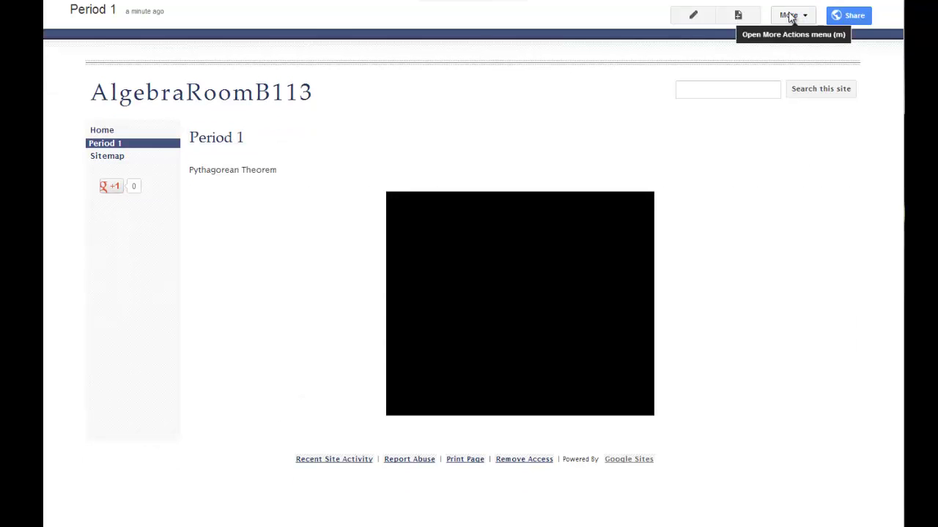